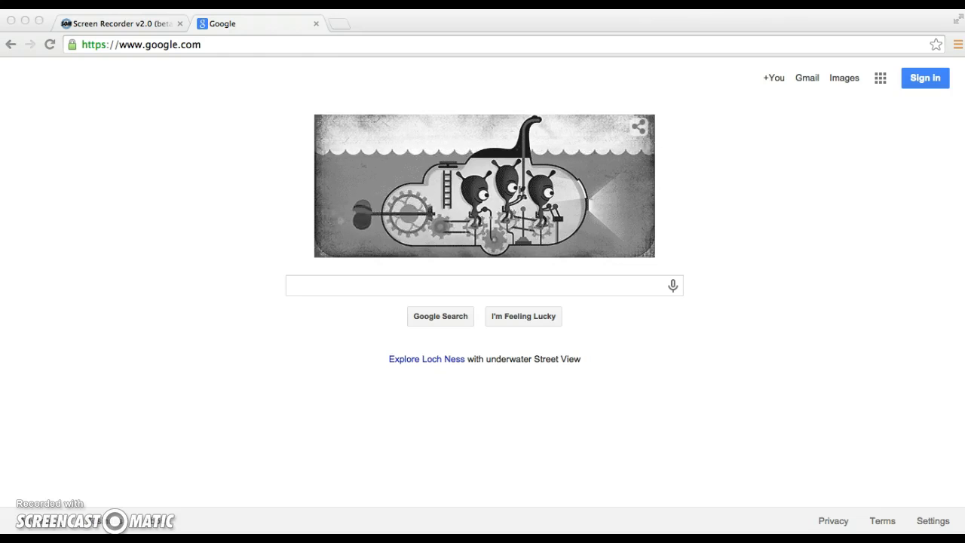
Go to docs.google.com and sign in to the remembered Google account with the prefilled password
click(139, 44)
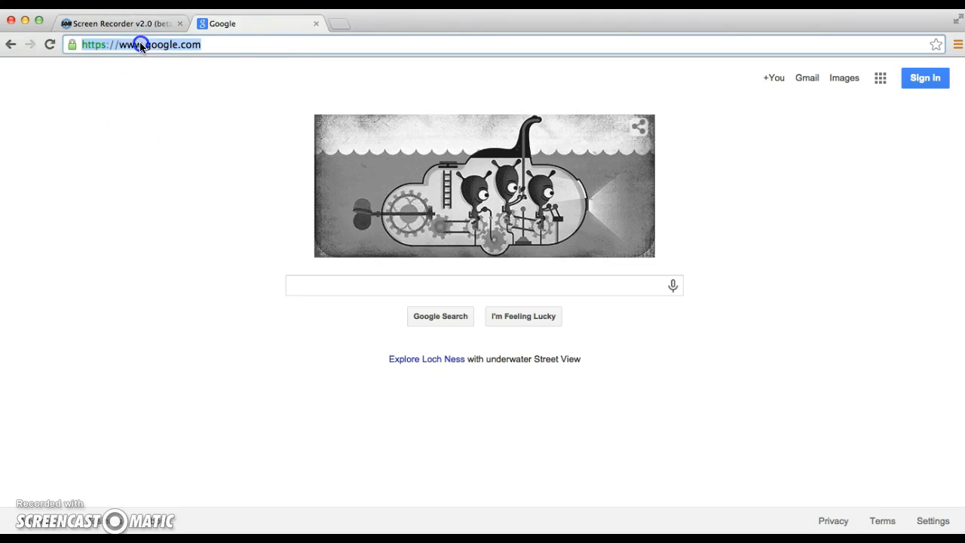
text(docs.go)
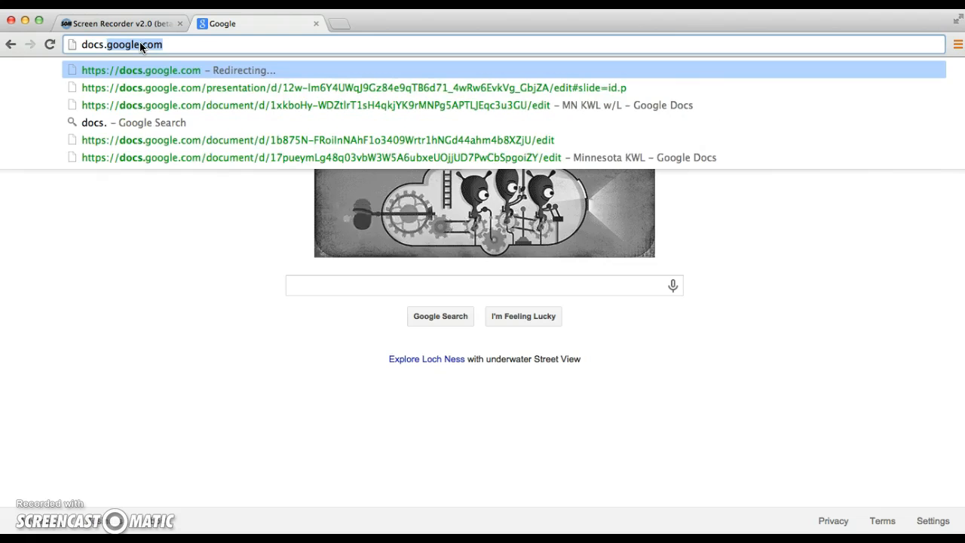
text(ogle.com)
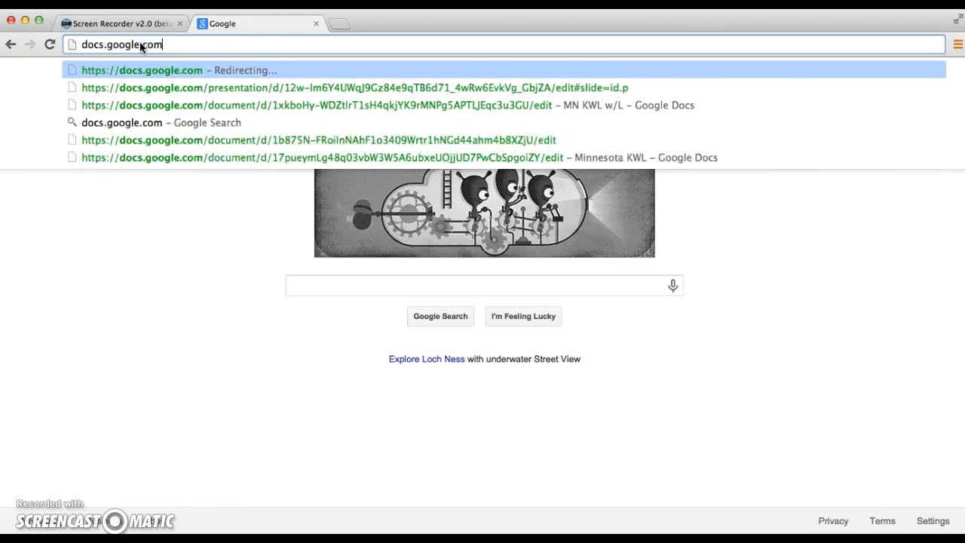
key(Return)
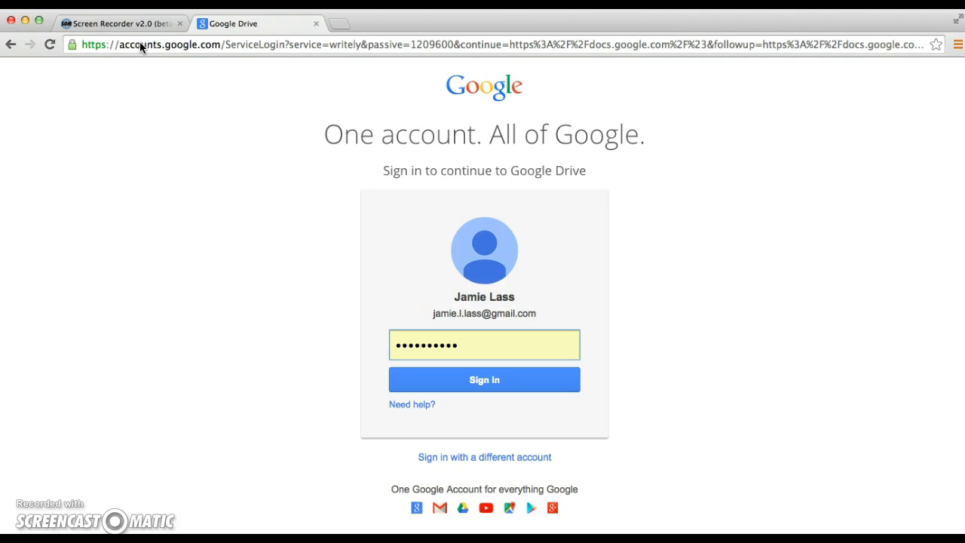
click(487, 385)
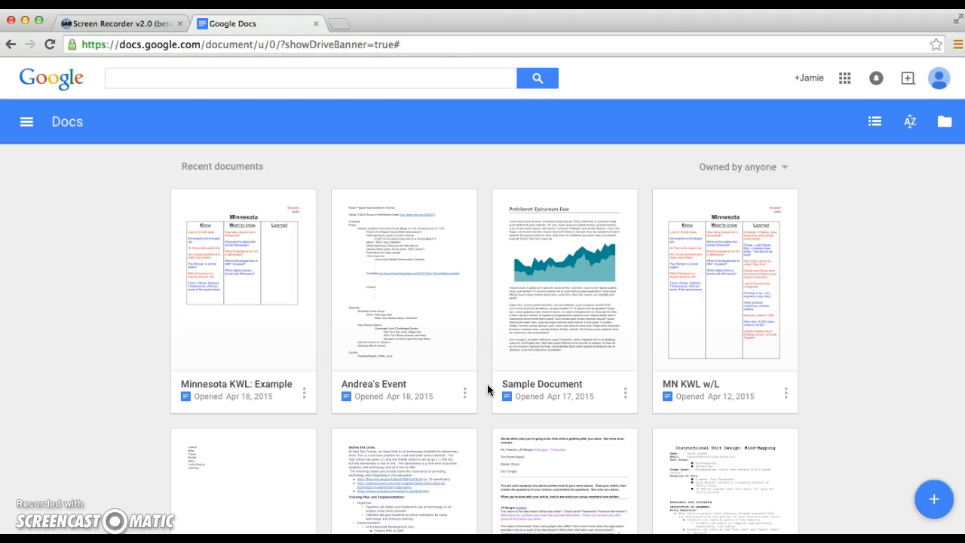
Create a new blank document and rename it "KWL Minnesota"
click(935, 501)
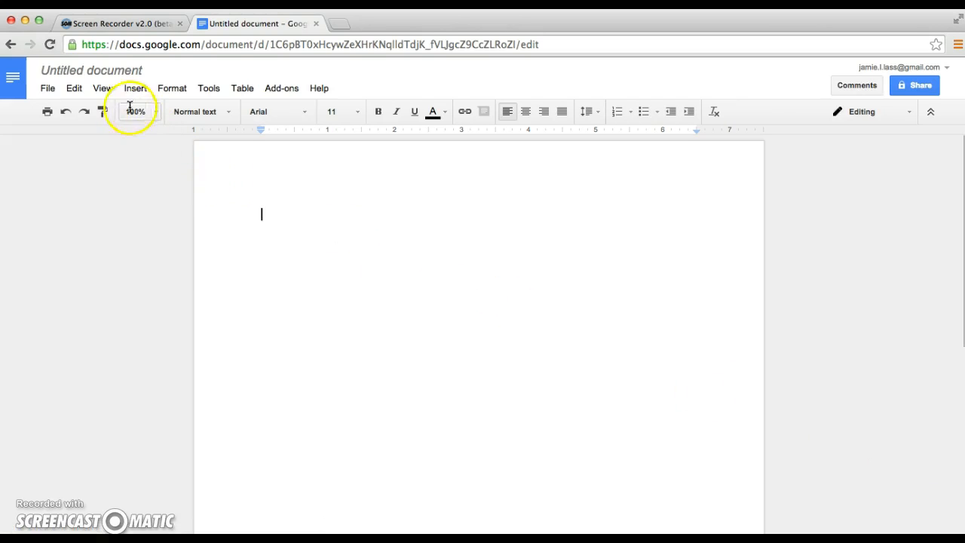
click(100, 73)
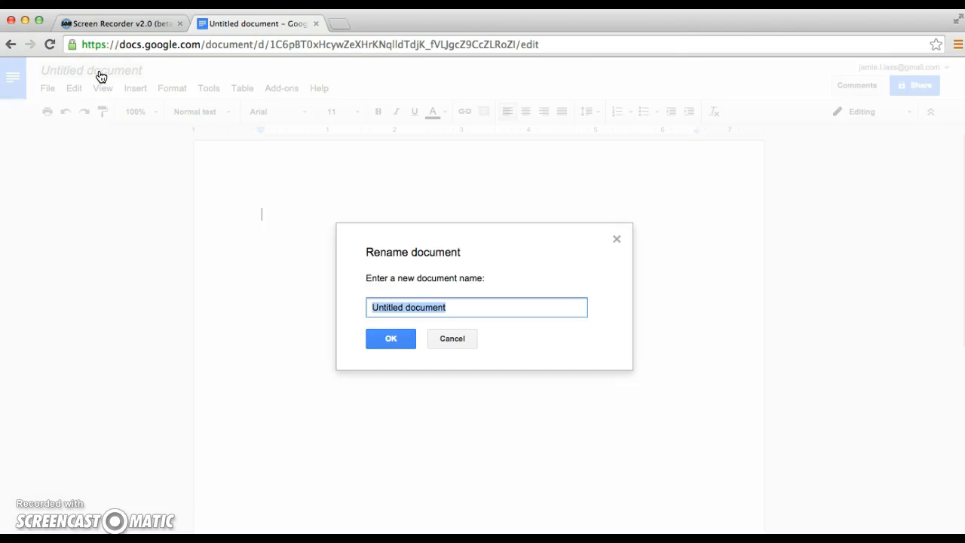
text(KWL Minnesota)
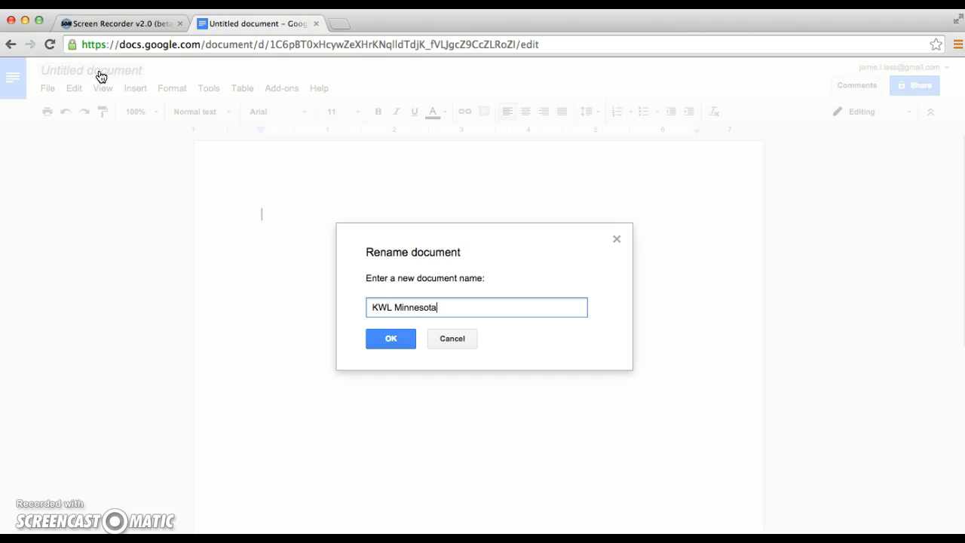
click(391, 342)
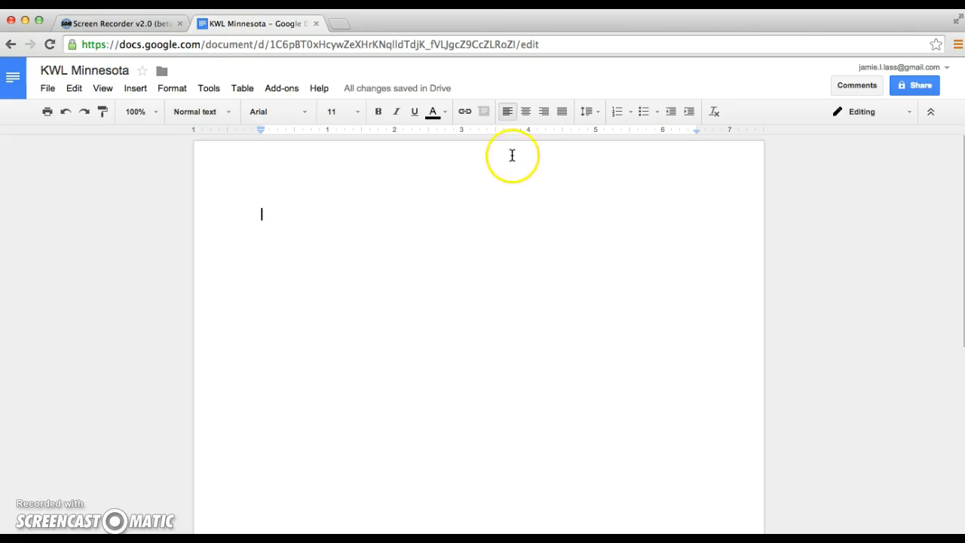
Add the centered title "KWL Minnesota" with the two authors' names, joined by "and", on the line below
click(526, 114)
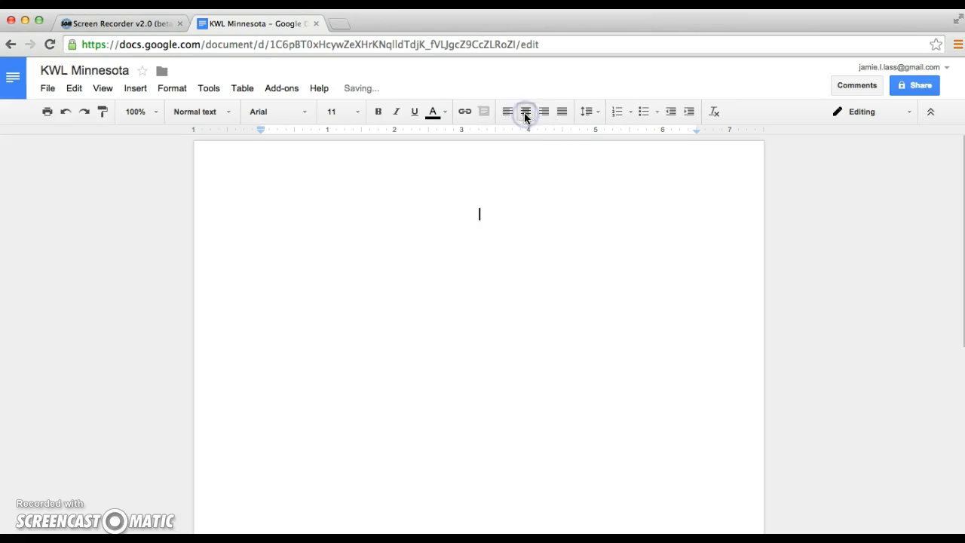
text(KWL MInn)
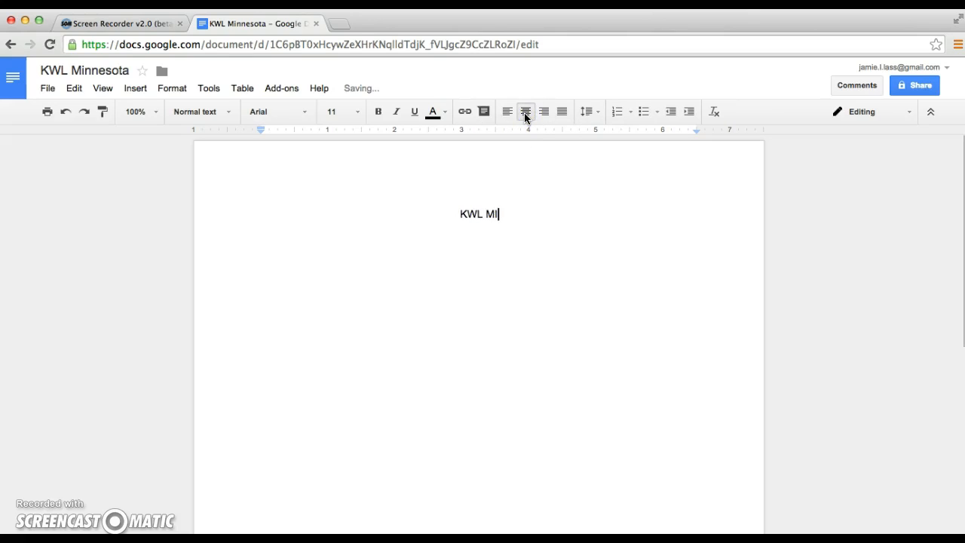
key(BackSpace)
key(BackSpace)
key(BackSpace)
text(innesota)
key(Return)
text(Ms. Lass and Katie)
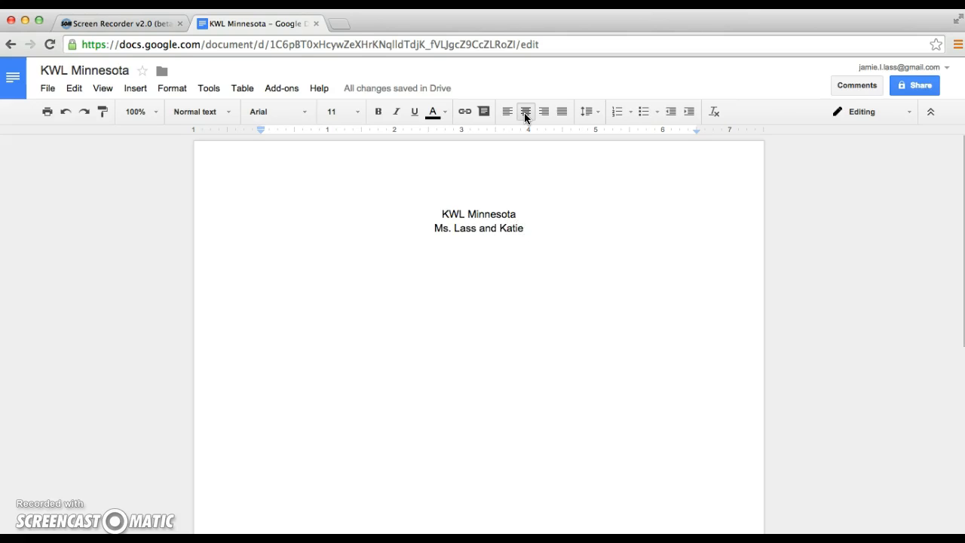
Color the first author's name red and the second author's name blue in the line under the title
drag(434, 228, 477, 227)
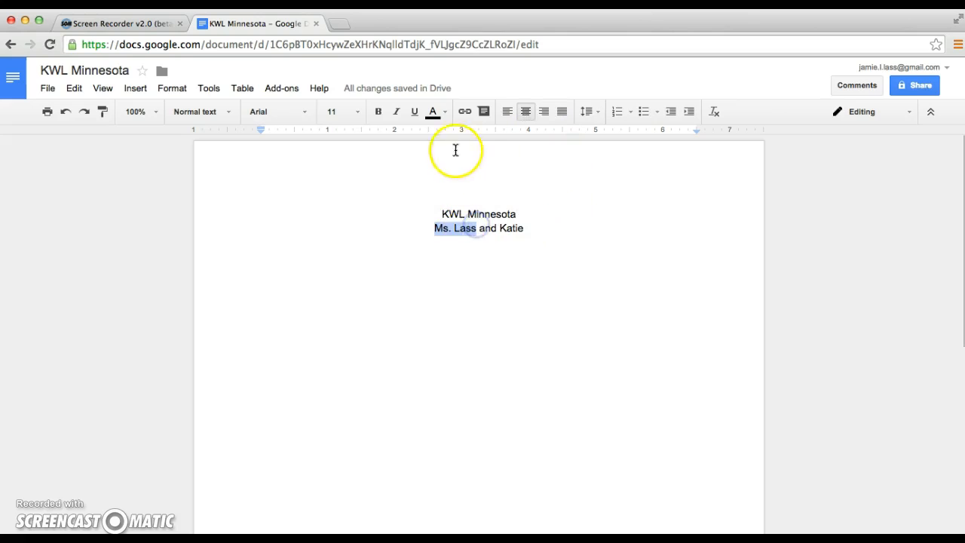
click(444, 111)
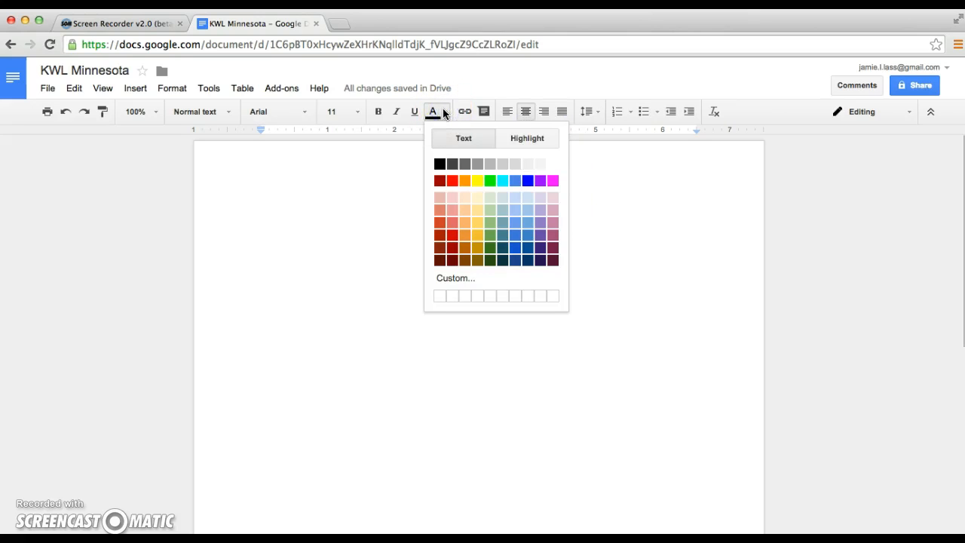
click(453, 183)
drag(500, 228, 525, 228)
click(443, 112)
click(528, 181)
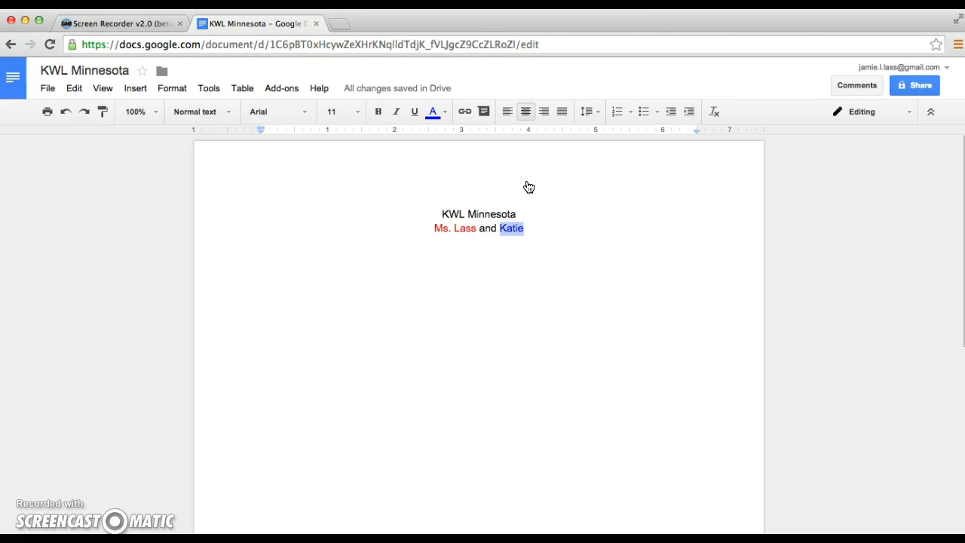
Start a new paragraph after a blank line below the authors' names and set its text color to black
click(532, 232)
key(Return)
key(Return)
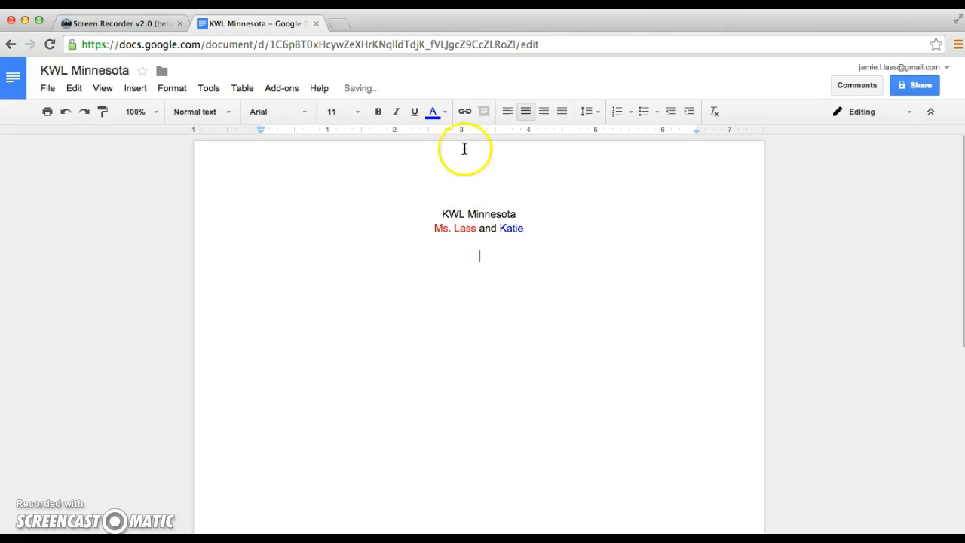
click(443, 113)
click(441, 165)
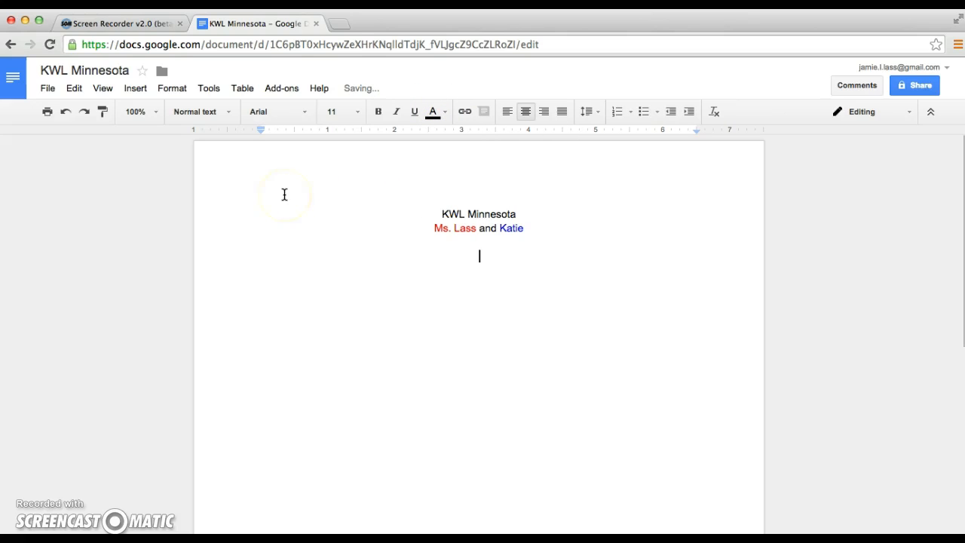
Insert a table with three columns and two rows below the authors' names
click(137, 89)
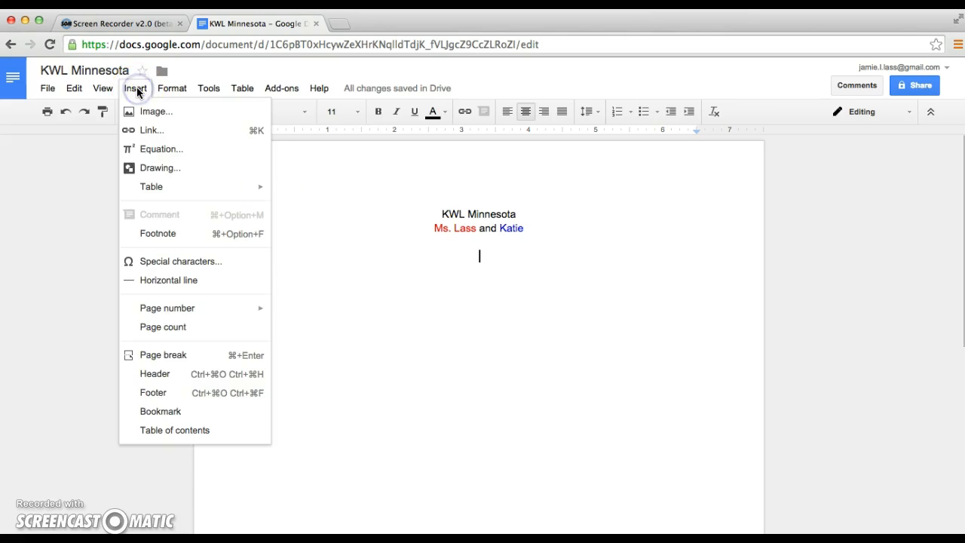
mouse_move(147, 192)
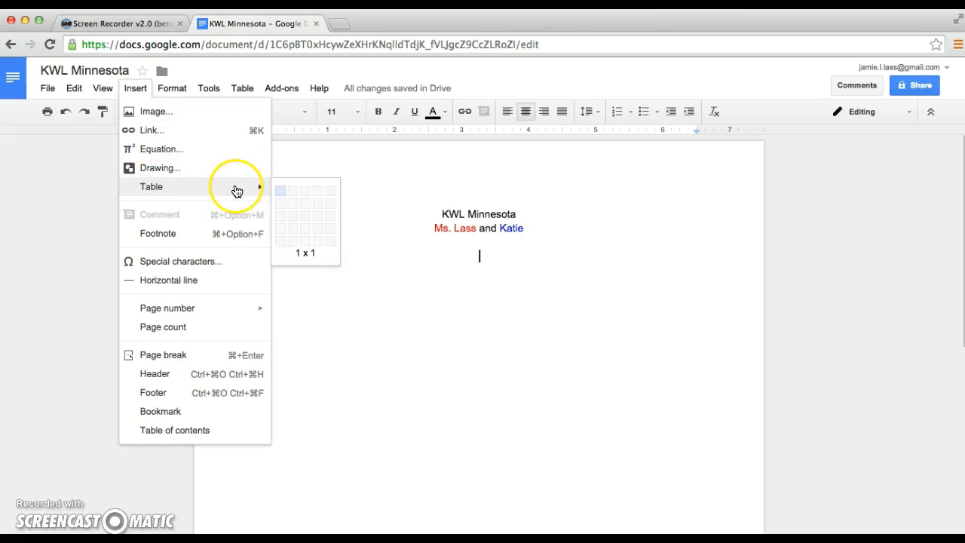
click(305, 202)
click(263, 274)
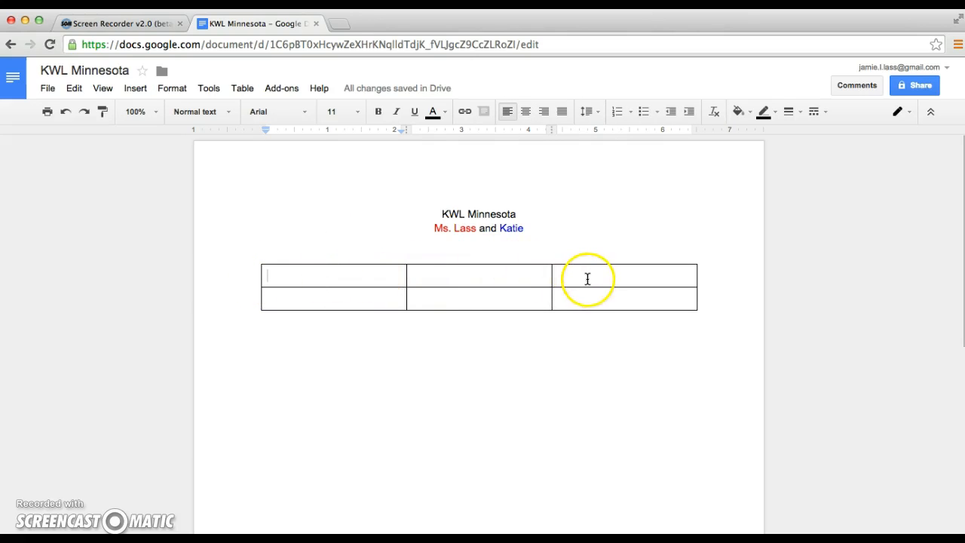
Fill the table's top row with the headings "Know", "Want to know" and "Learned"
click(306, 276)
text(Know)
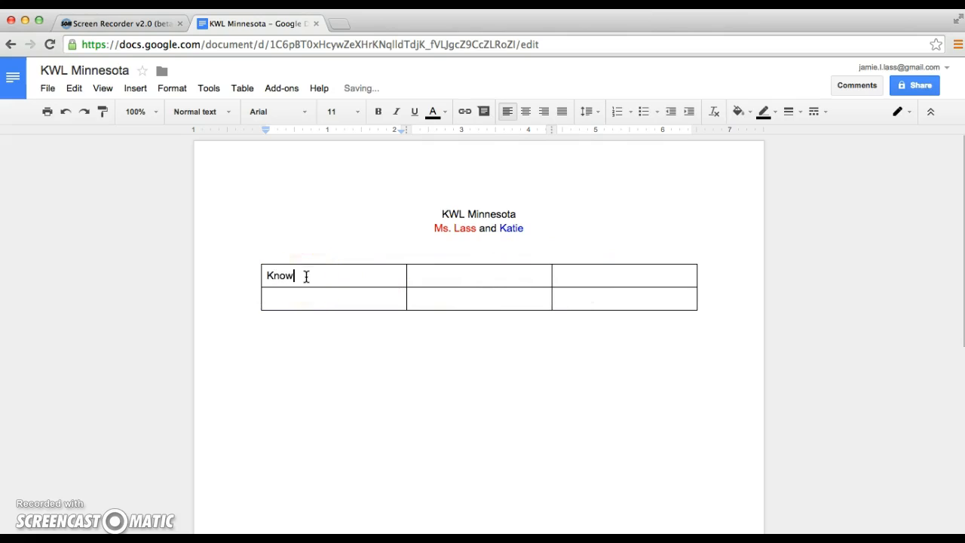
key(Tab)
text(Want to Know)
key(BackSpace)
key(BackSpace)
key(BackSpace)
key(BackSpace)
key(BackSpace)
text(k)
key(BackSpace)
text(know)
key(Tab)
text(Learned)
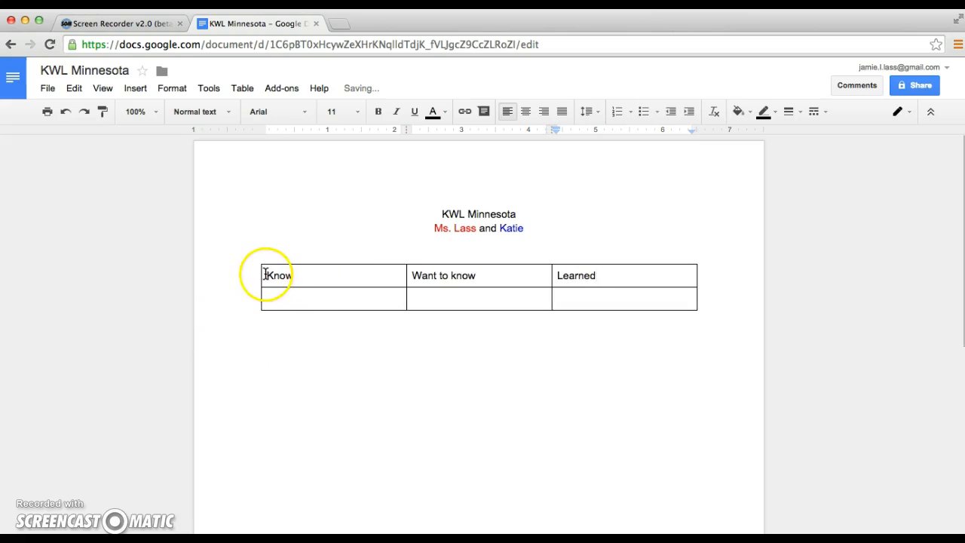
Center the three column headings and set their font size to 14
drag(265, 275, 631, 272)
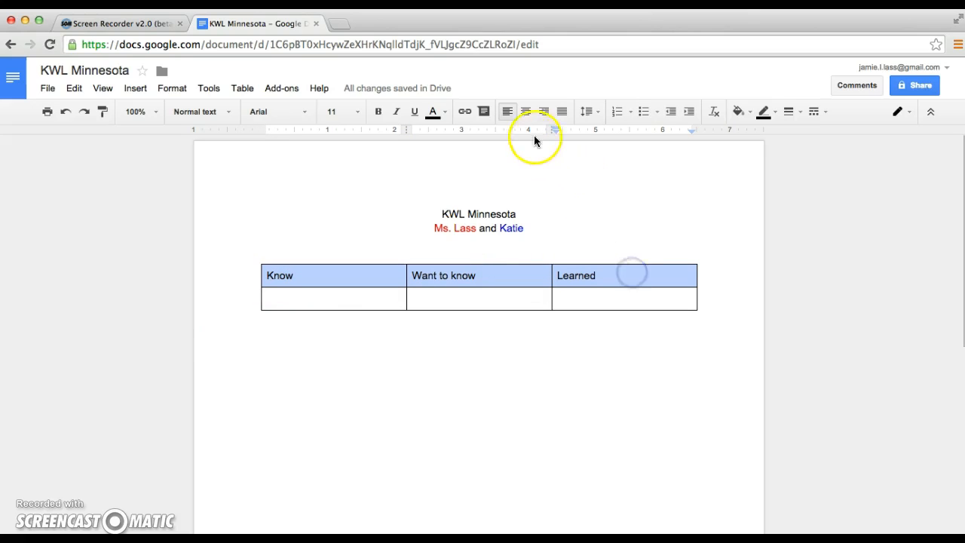
click(526, 111)
click(358, 111)
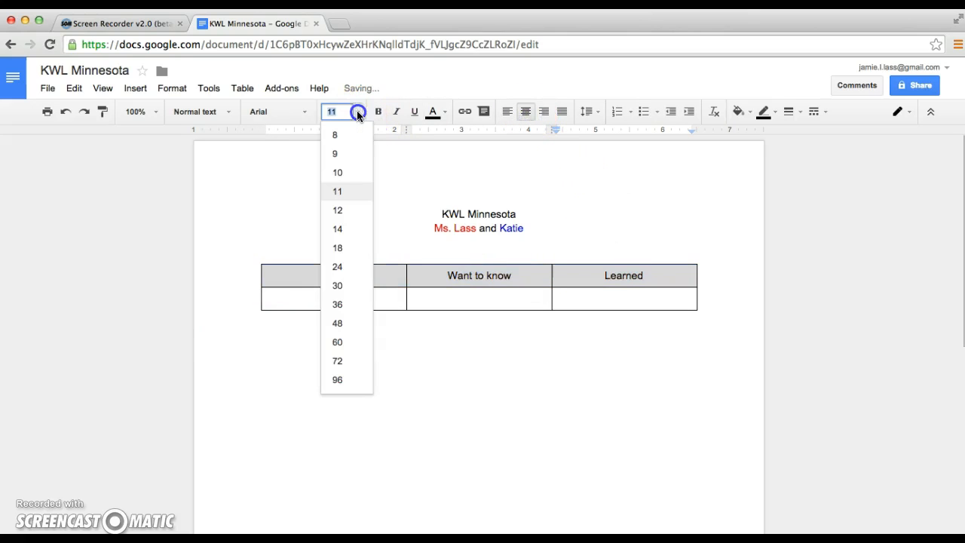
click(353, 236)
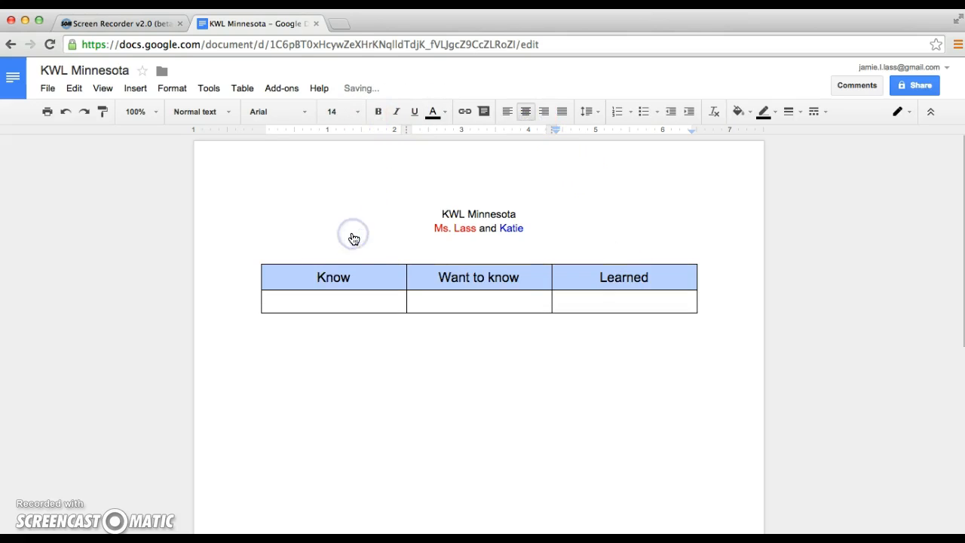
Bold the initial letters K, W and L of the three column headings
click(328, 278)
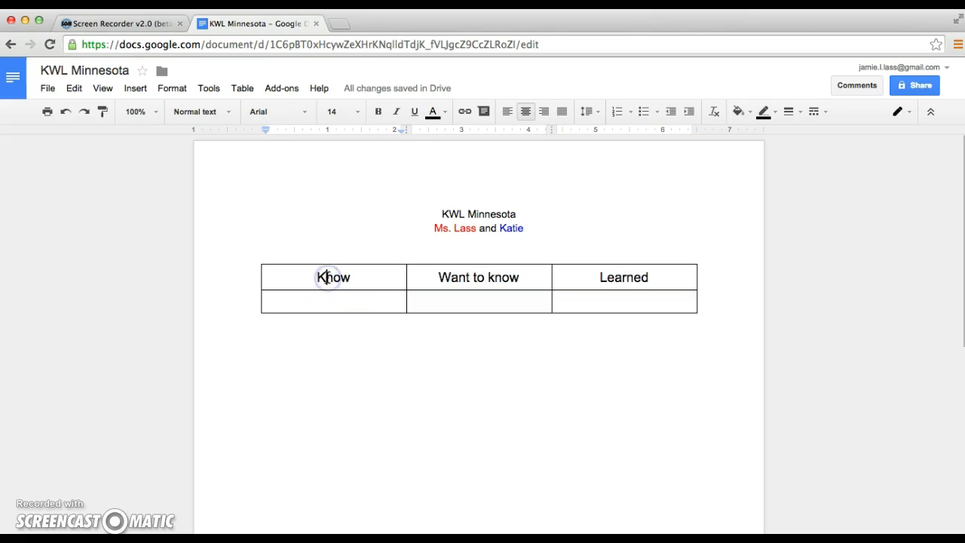
click(316, 277)
drag(315, 277, 326, 277)
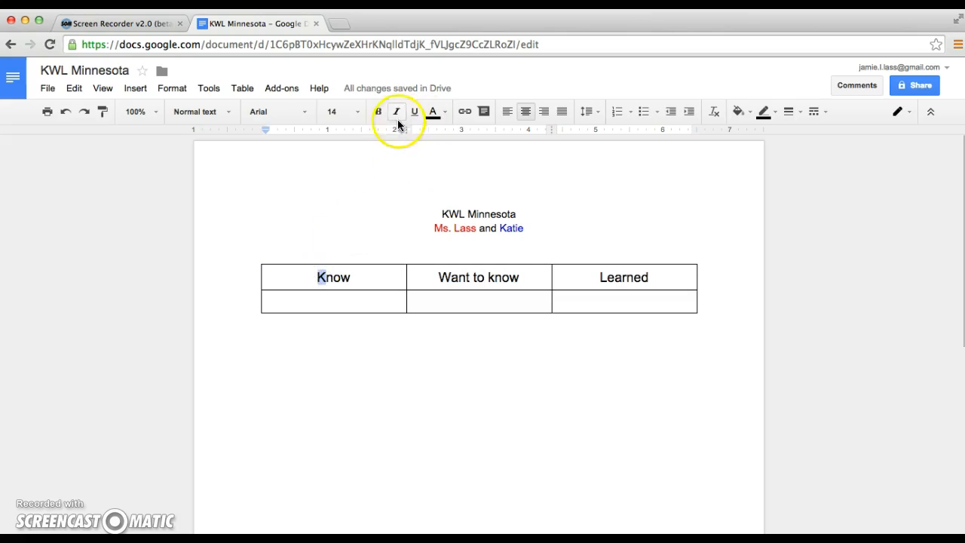
click(378, 112)
drag(439, 276, 449, 274)
click(378, 112)
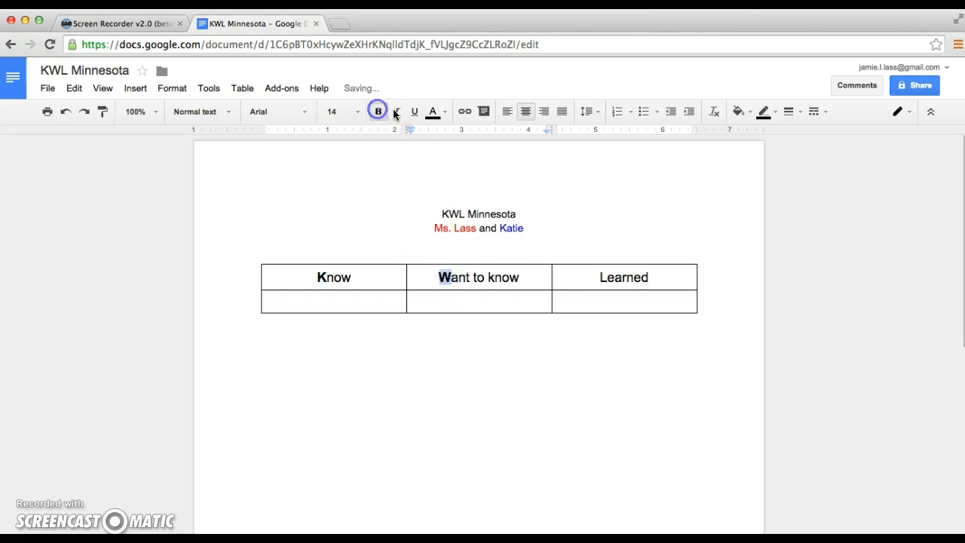
click(602, 279)
drag(603, 279, 609, 277)
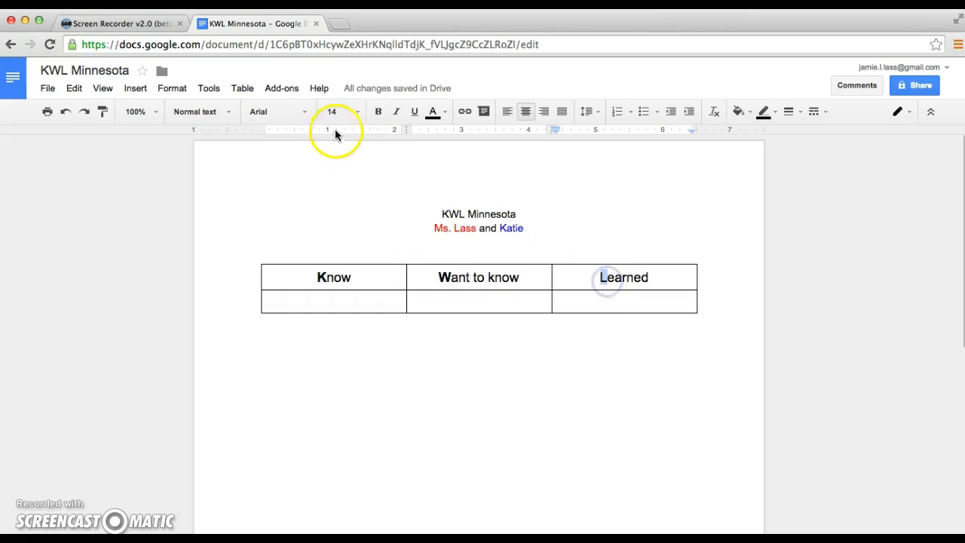
click(379, 113)
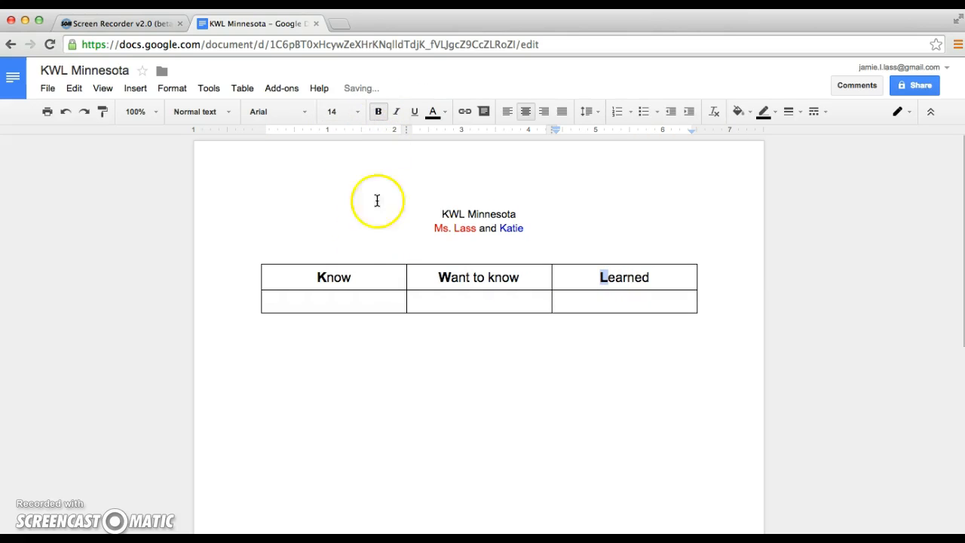
Enter "Land of 10,000 lakes" in red in the cell under Know, followed by a new line
click(319, 305)
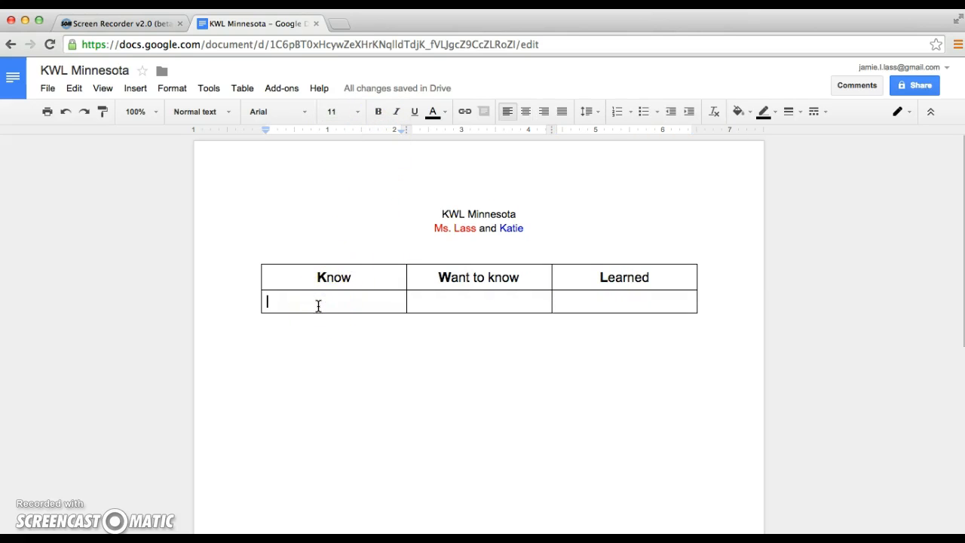
click(445, 113)
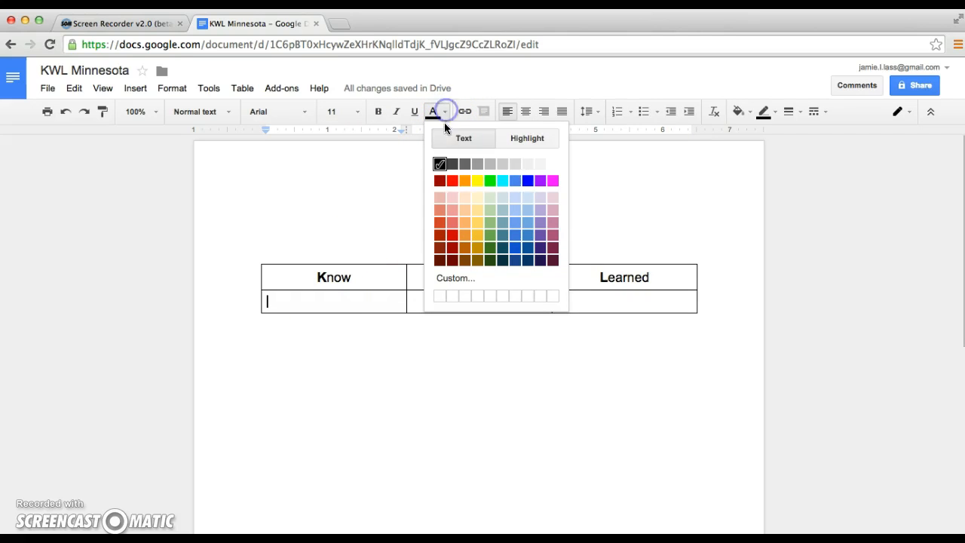
click(453, 181)
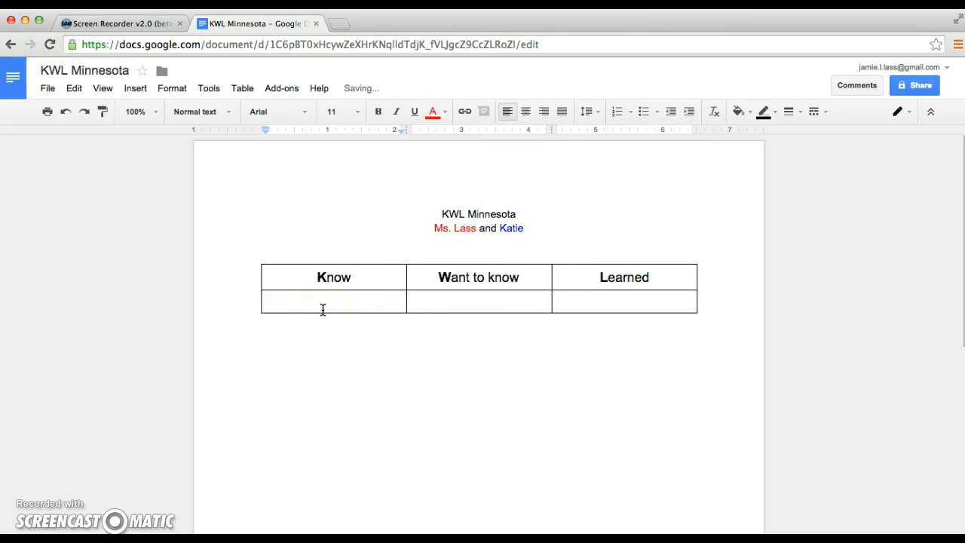
text(Land of 10,000 lakes)
key(Return)
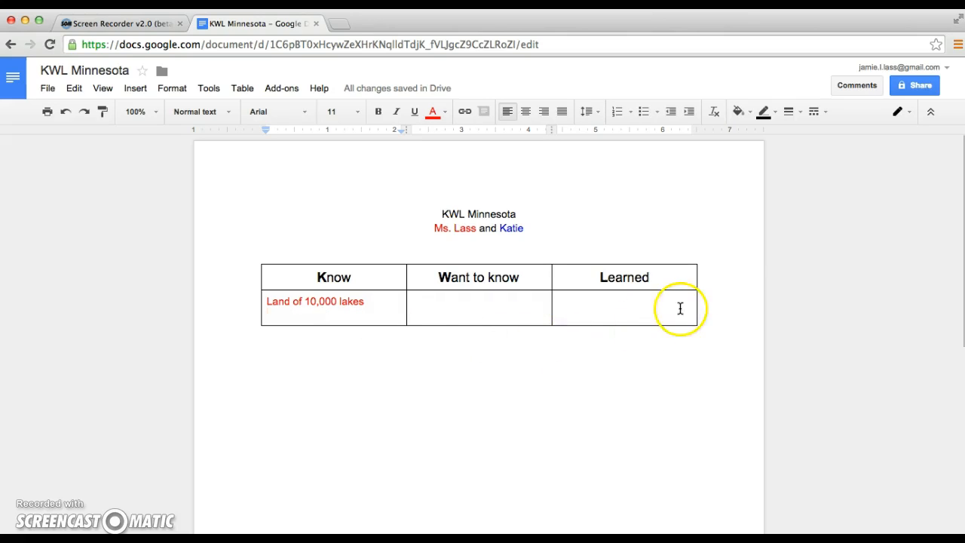
Turn on link sharing for the document so that anyone with the link can view it
click(920, 88)
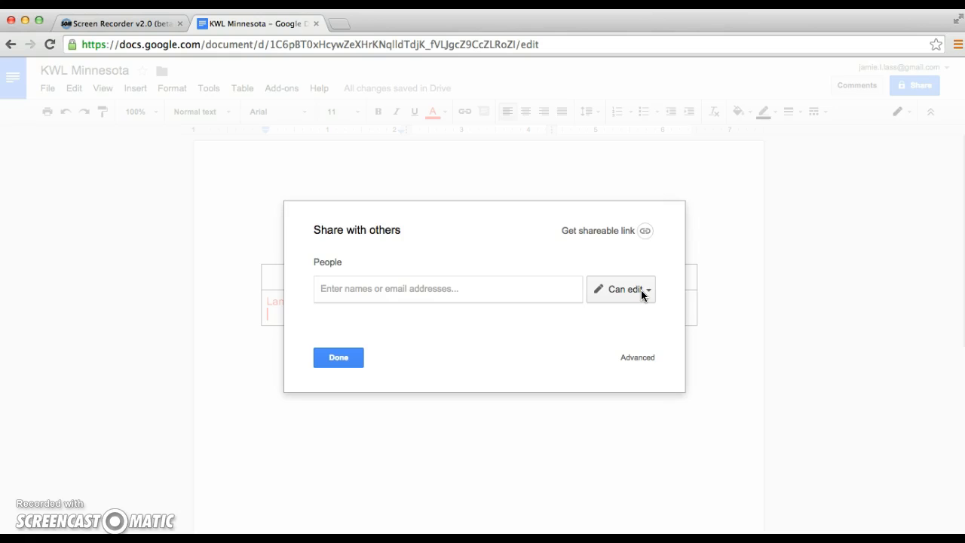
click(610, 236)
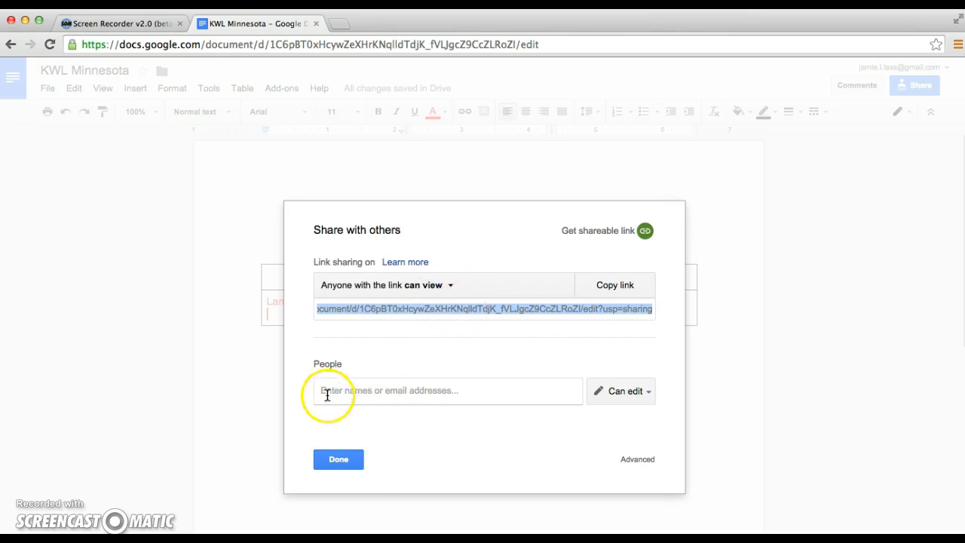
click(341, 461)
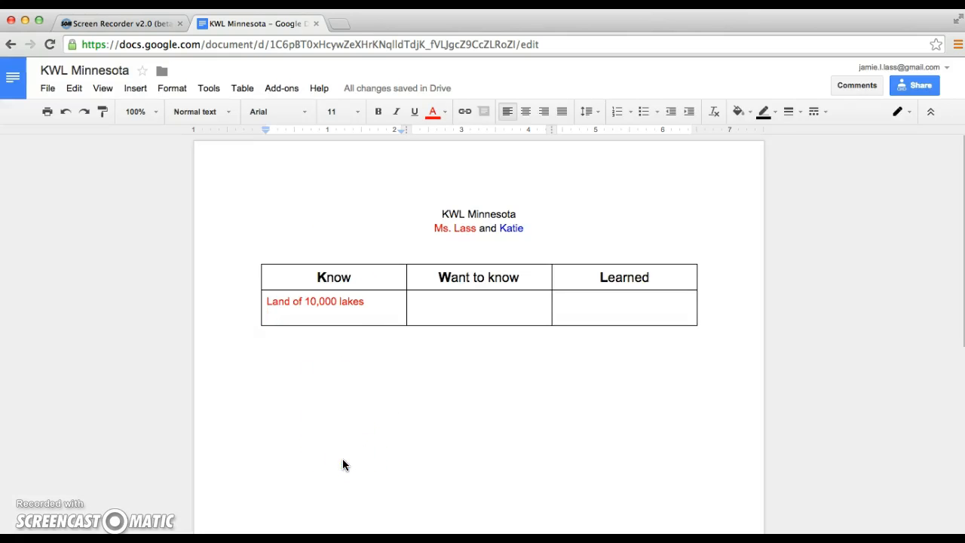